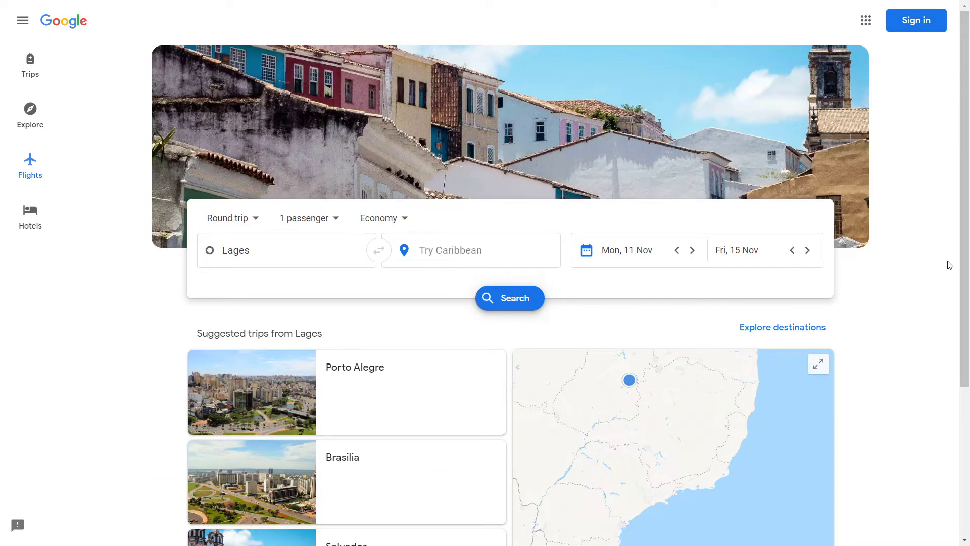
Open the currency list and close it again without changing the currency.
left_click_drag(965, 282, 967, 429)
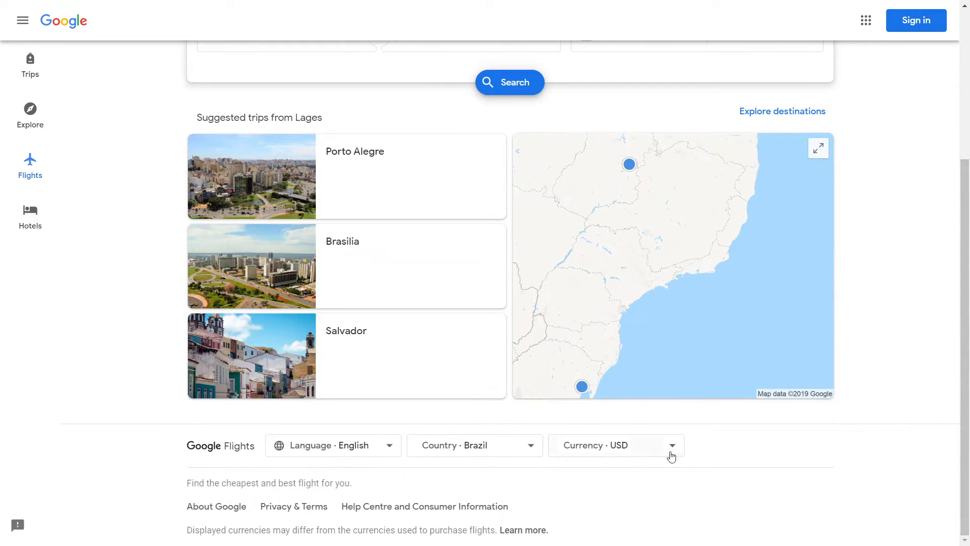
left_click(653, 449)
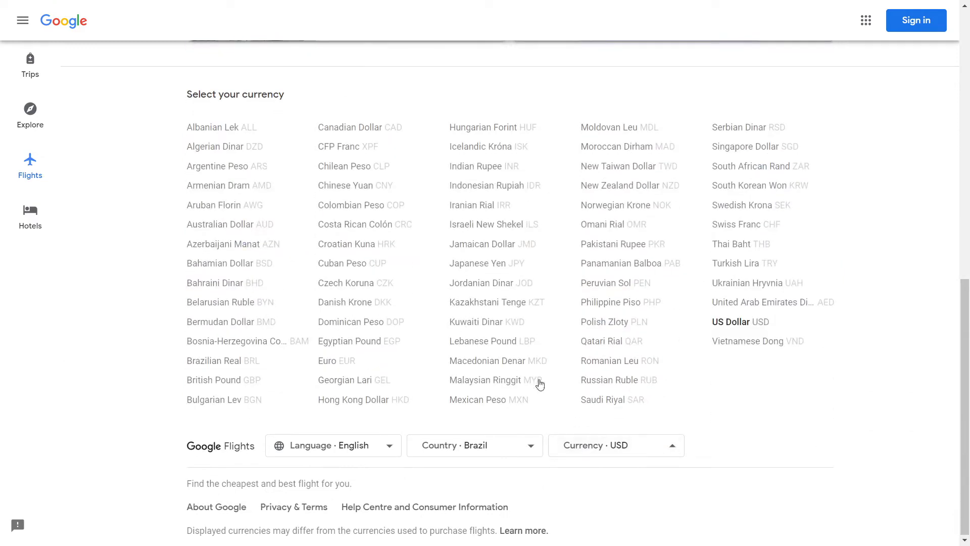
left_click(646, 449)
scroll(654, 447, "up", 10)
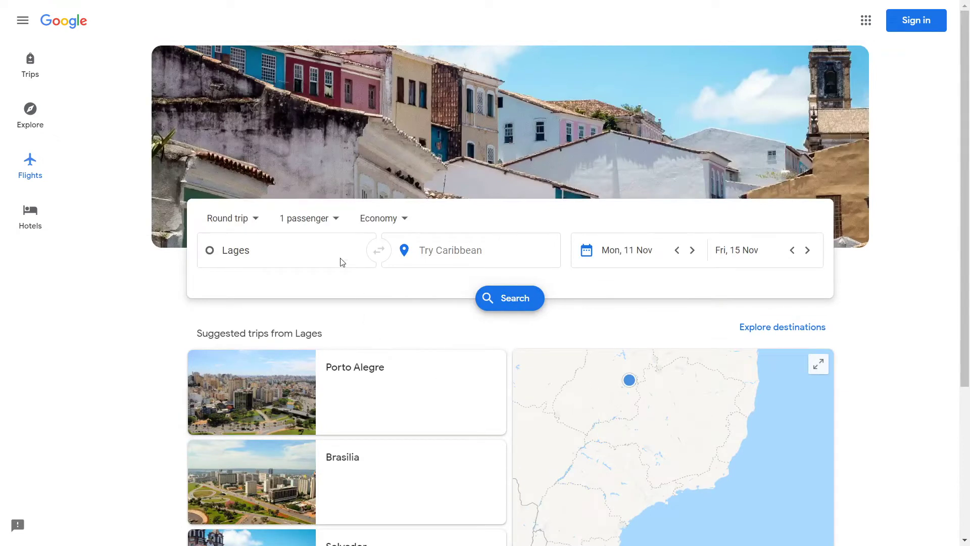
Set the route from New York (all airports) to London, United Kingdom.
left_click(300, 256)
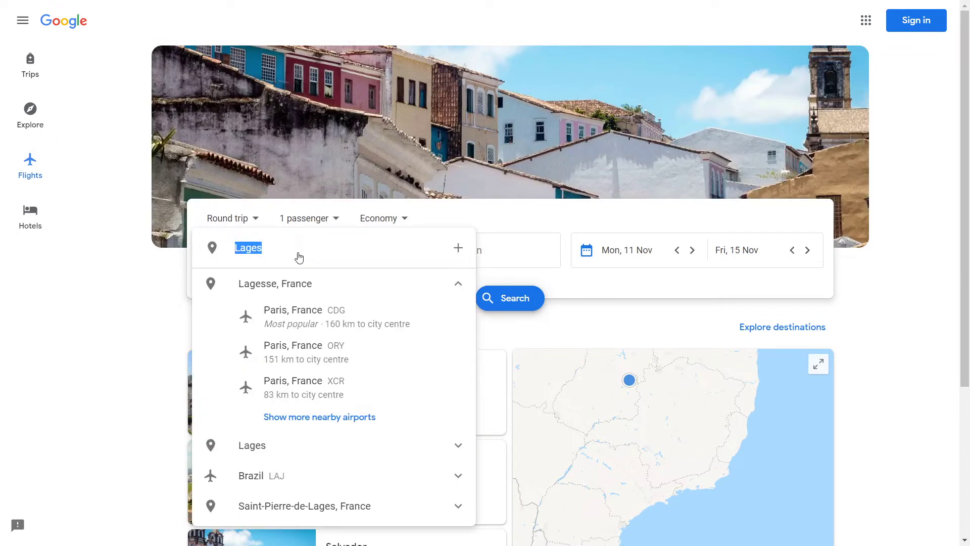
type("nyc")
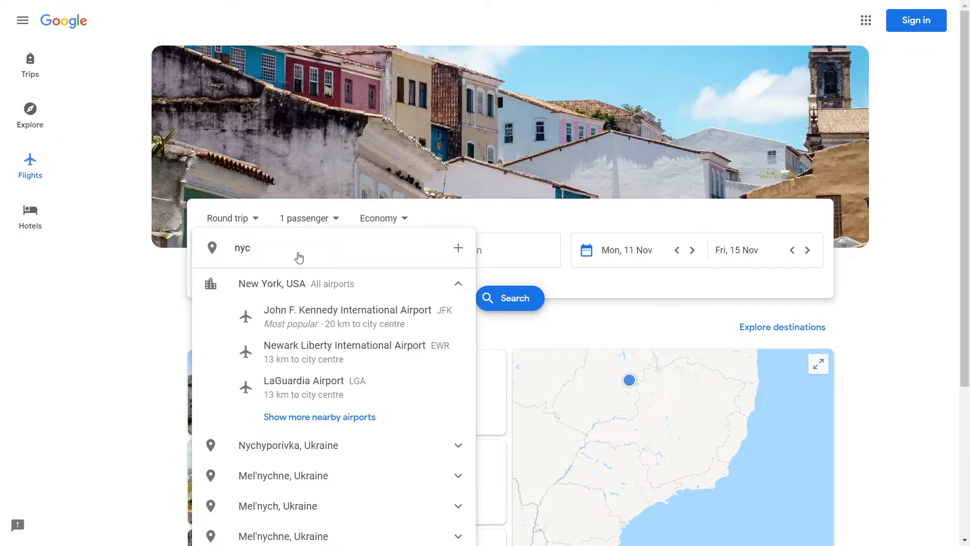
left_click(376, 288)
left_click(465, 259)
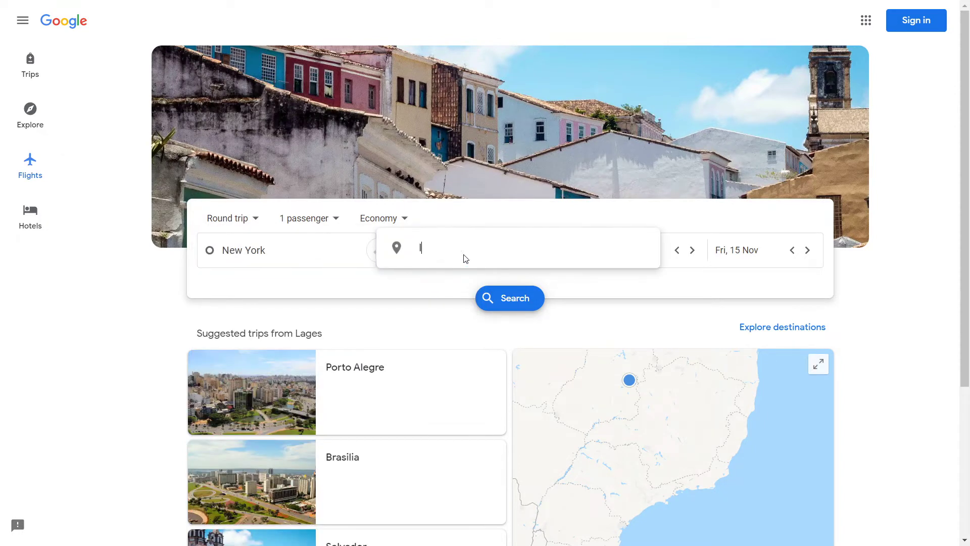
type("london")
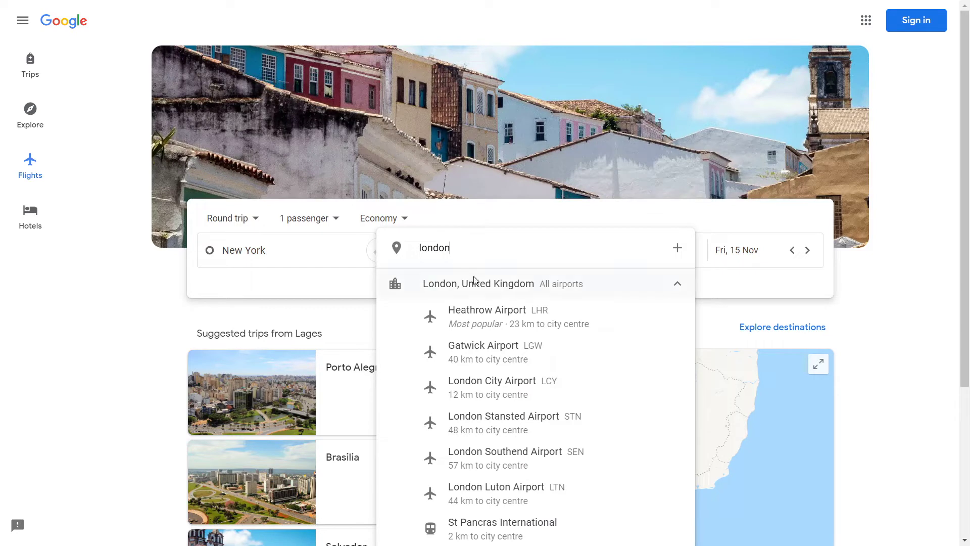
left_click(609, 292)
left_click(589, 255)
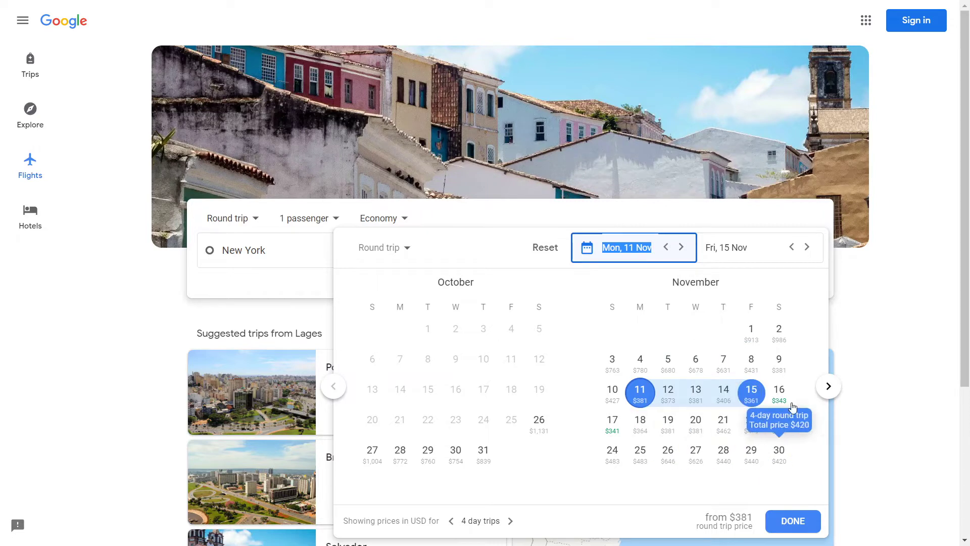
Choose round-trip dates Thu 28 Nov to Wed 18 Dec and show the flights.
left_click(510, 521)
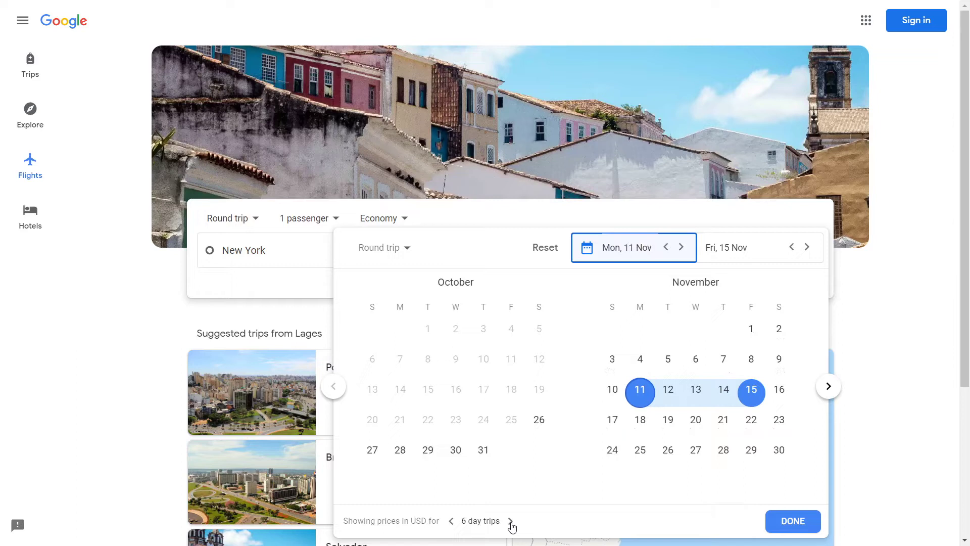
left_click(511, 521)
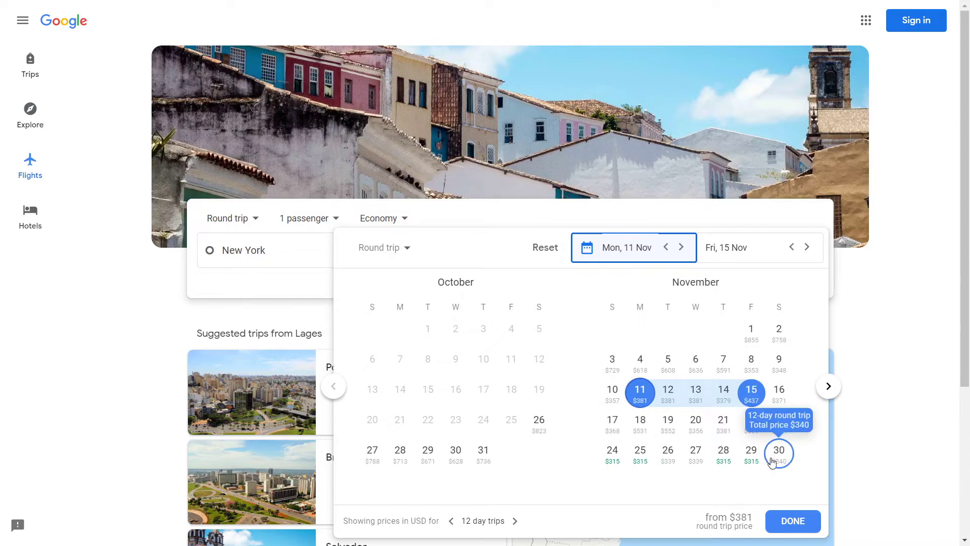
left_click(829, 387)
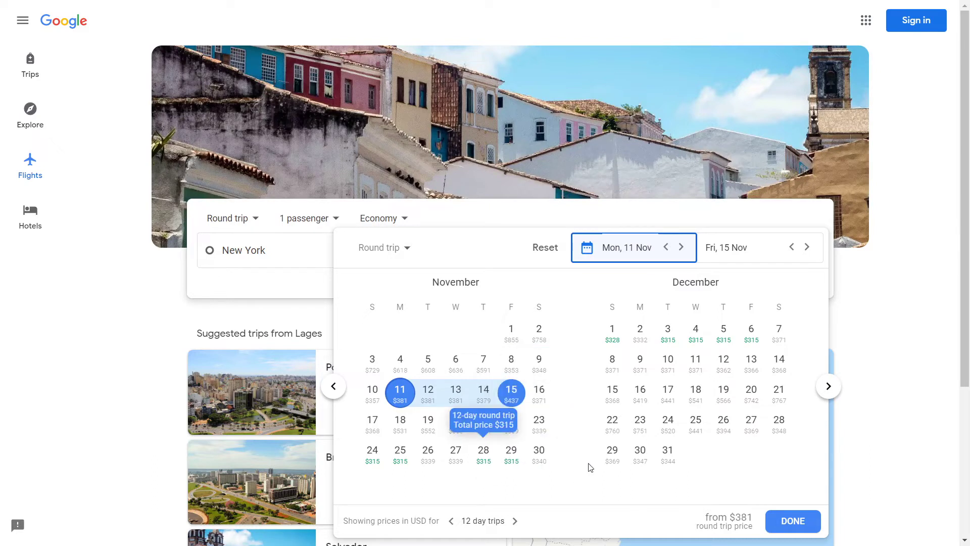
left_click(491, 461)
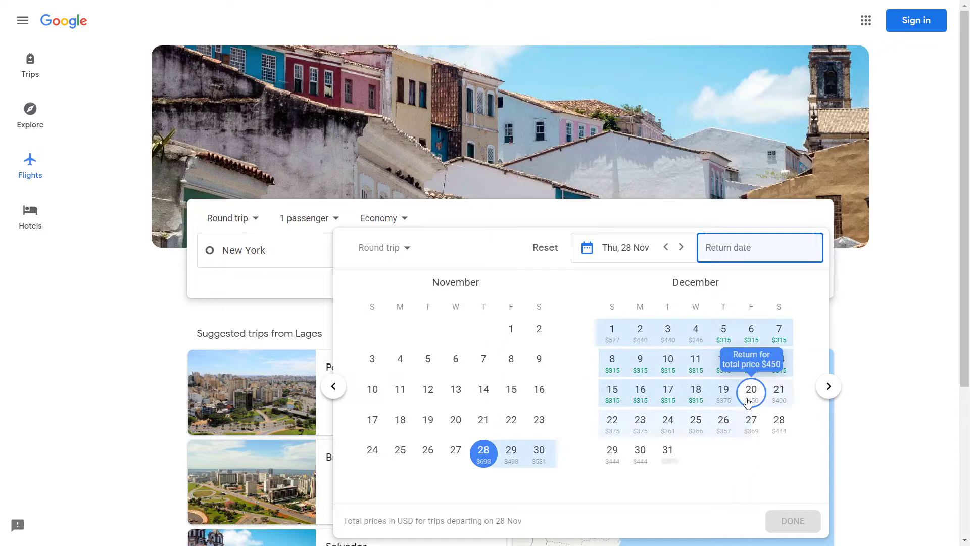
left_click(696, 394)
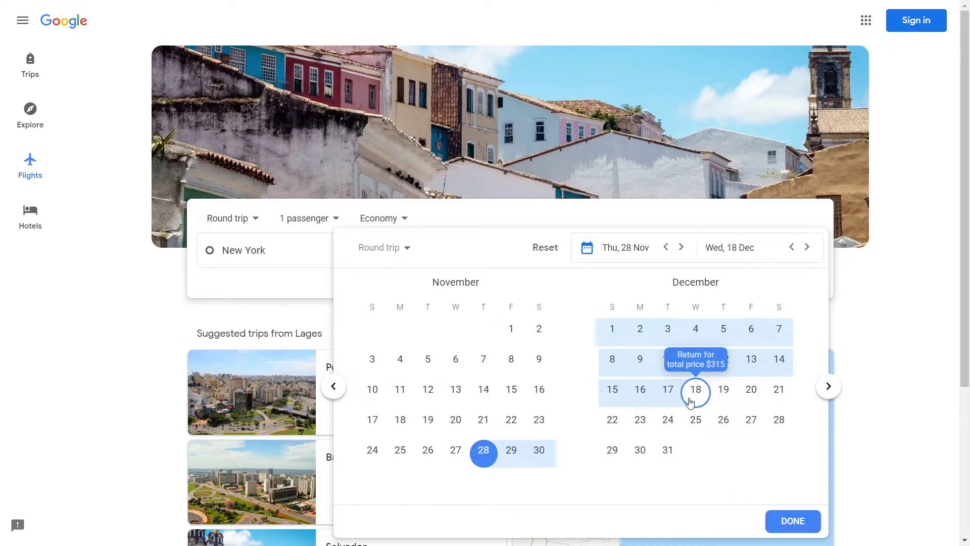
left_click(792, 521)
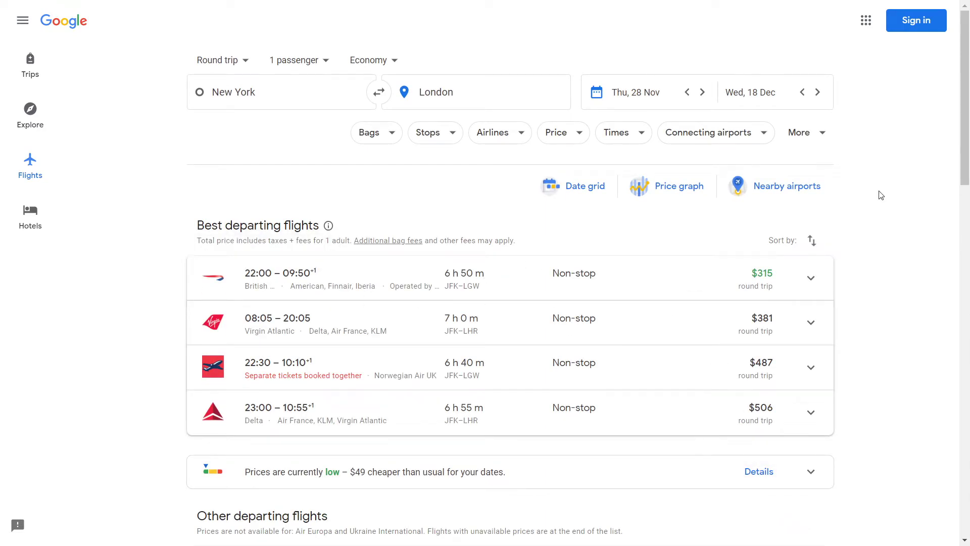
Pick the cheapest $315 departing flight, then the 16:45 return flight.
left_click_drag(965, 138, 968, 116)
left_click(507, 287)
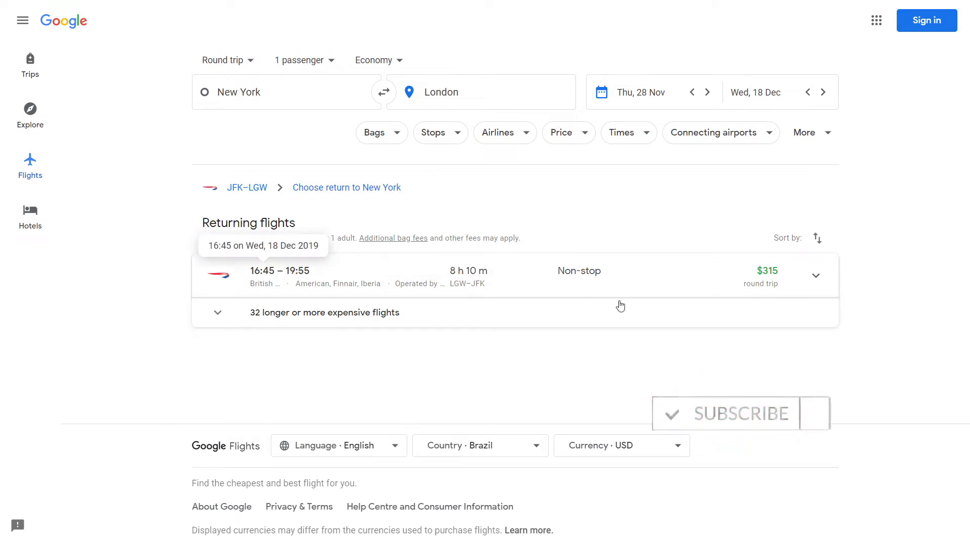
left_click(630, 278)
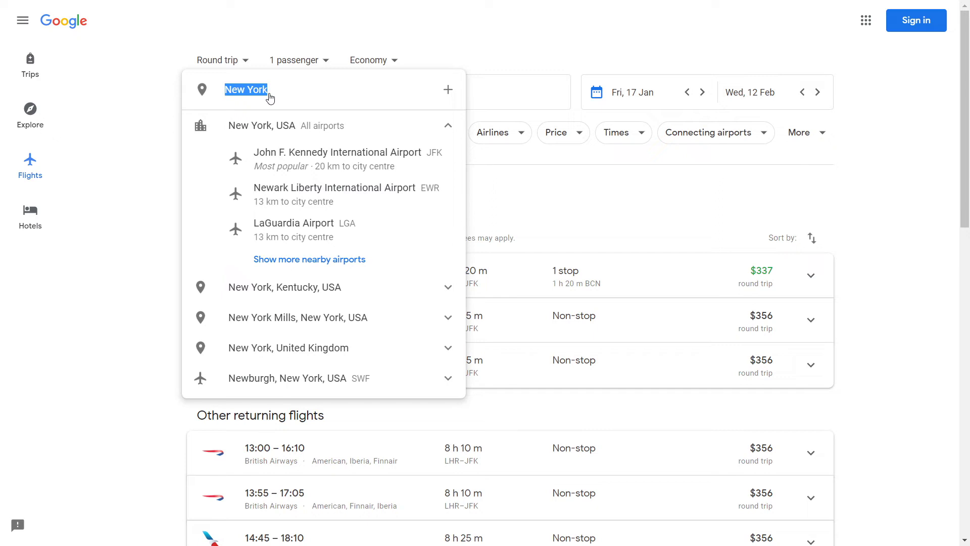
Make London the origin and clear the New York destination to explore from London.
type("london")
left_click(268, 127)
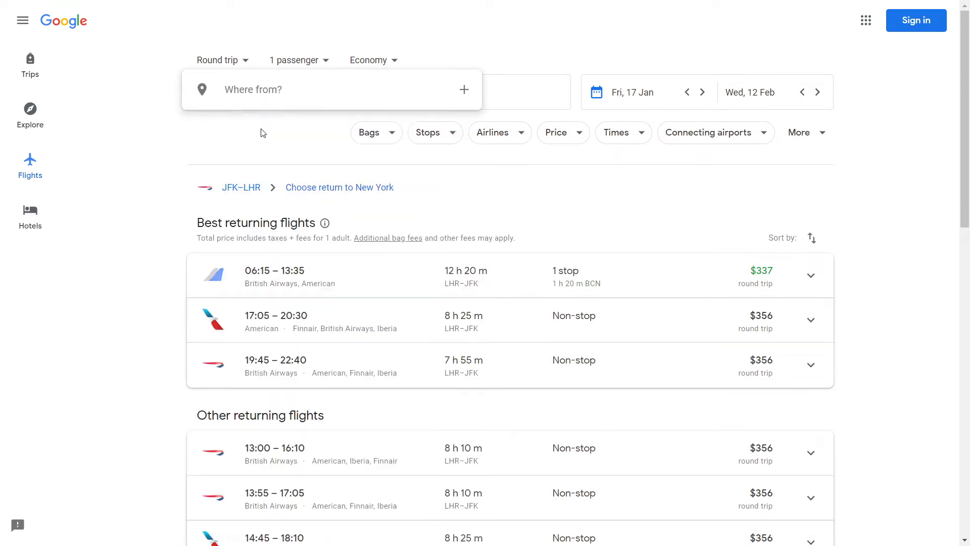
left_click(452, 96)
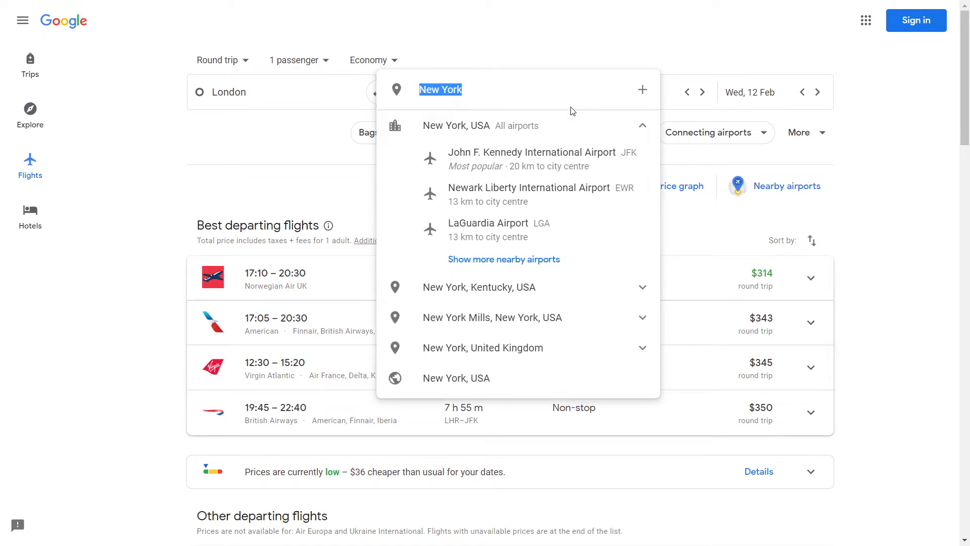
key("BackSpace")
key("Return")
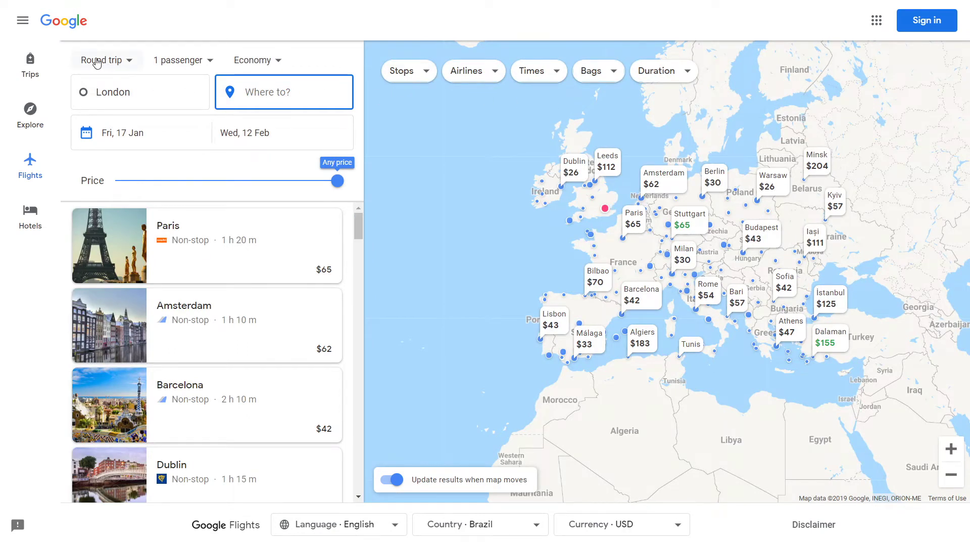
Switch the Explore search to flexible travel dates.
left_click(130, 135)
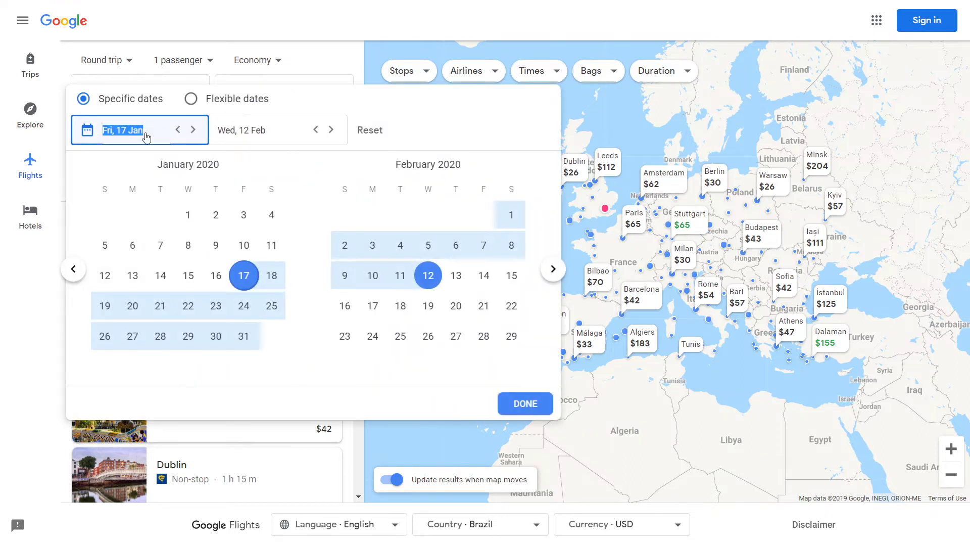
left_click(190, 100)
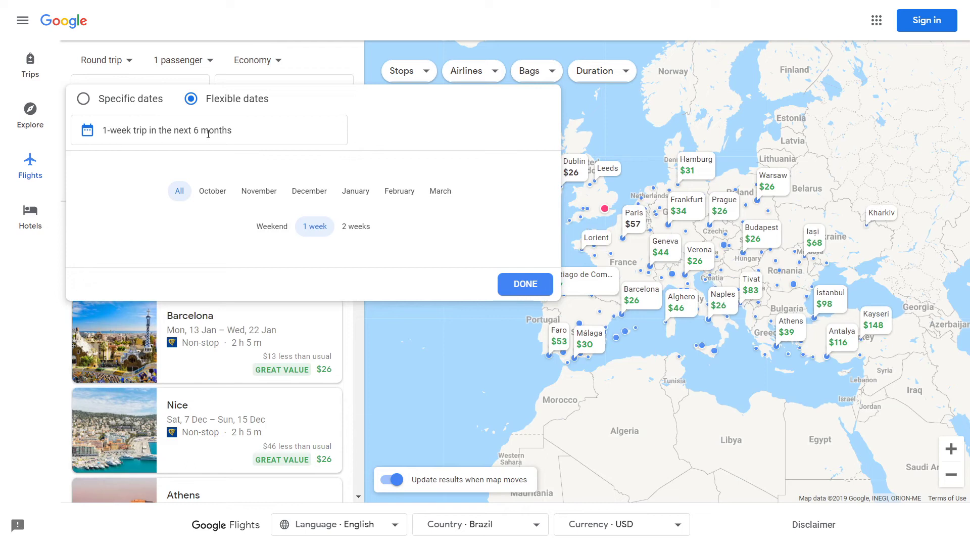
left_click(519, 288)
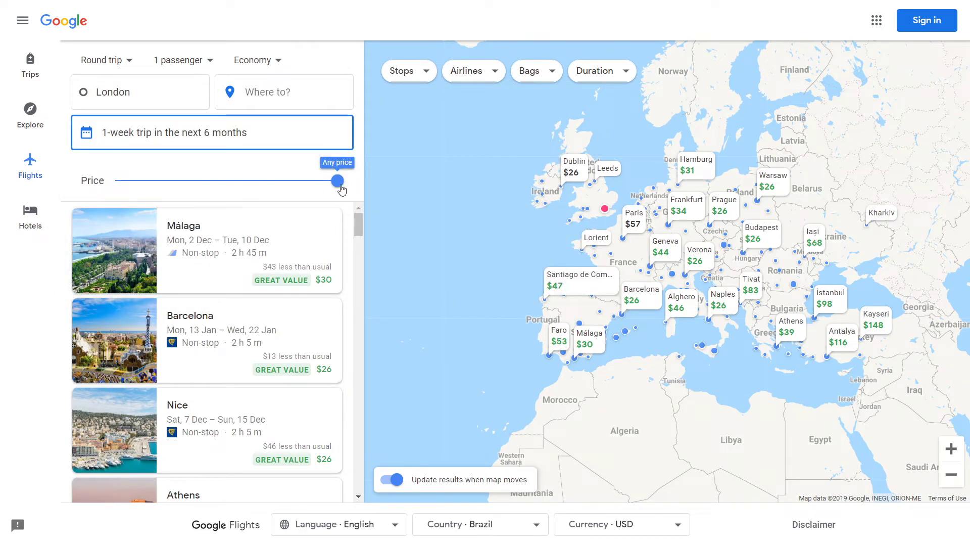
Lower the price limit to under $50 and look around Europe on the map.
left_click_drag(341, 189, 125, 193)
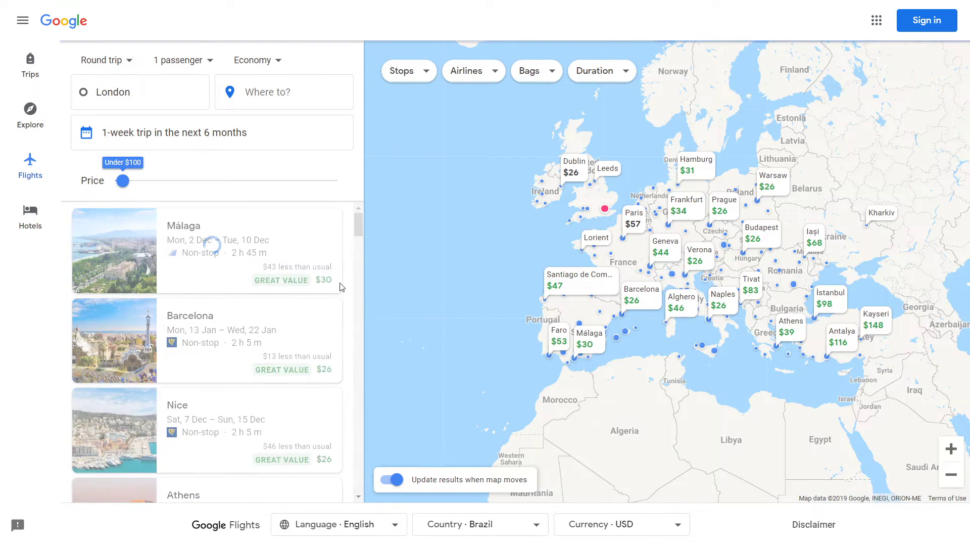
left_click_drag(931, 165, 883, 225)
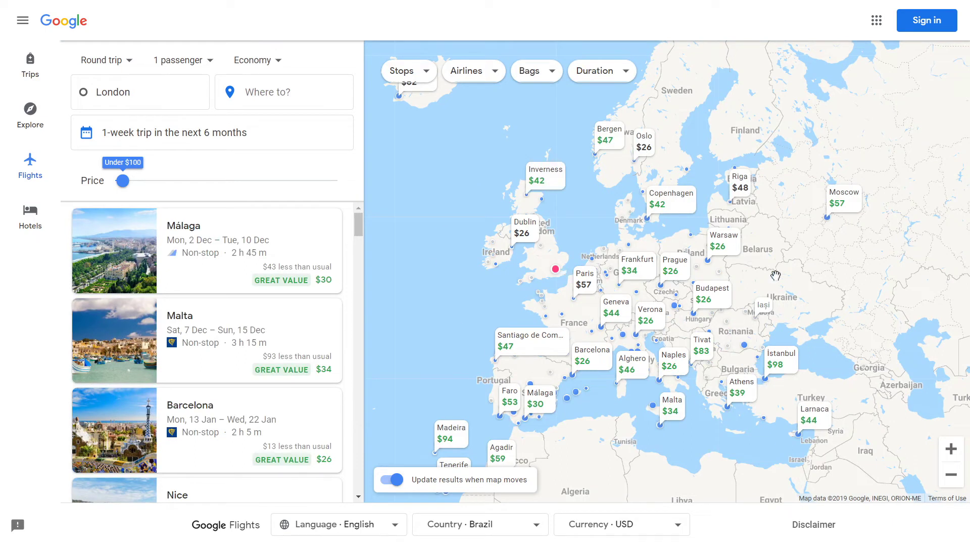
mouse_move(607, 281)
left_click_drag(122, 180, 118, 181)
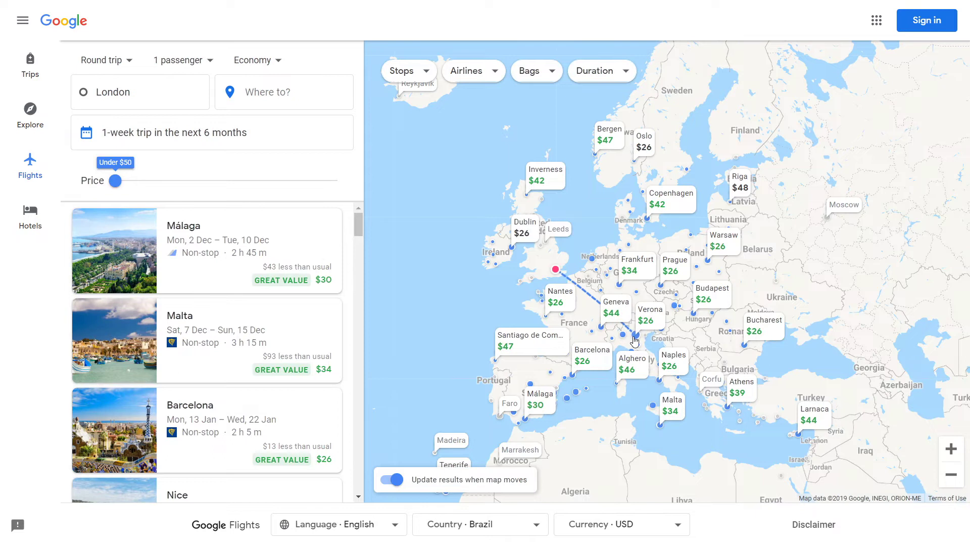
scroll(634, 336, "up", 1)
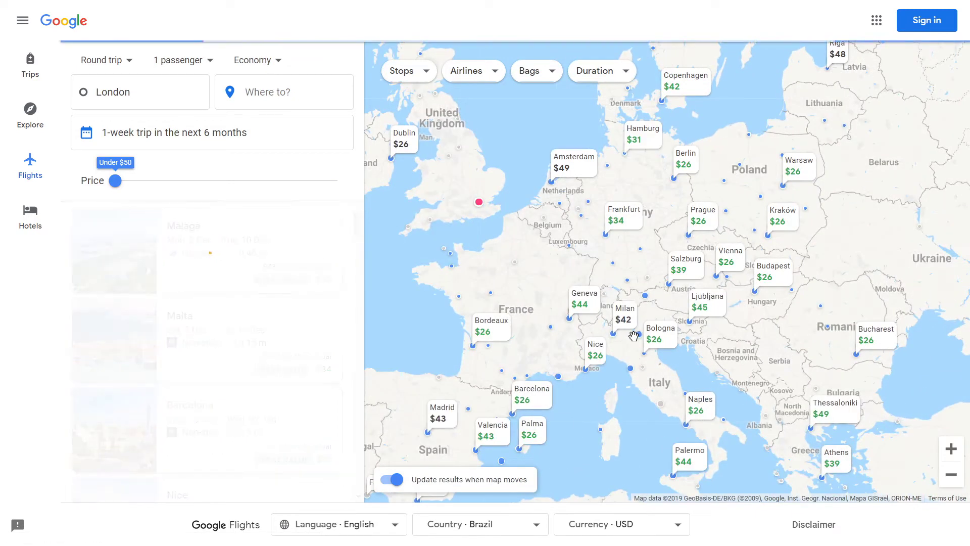
scroll(624, 290, "up", 1)
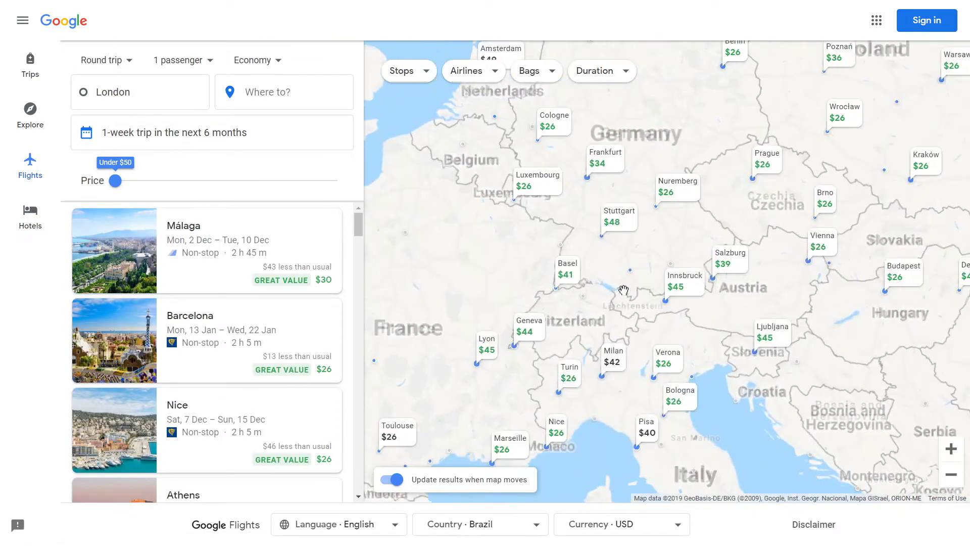
left_click_drag(673, 113, 693, 284)
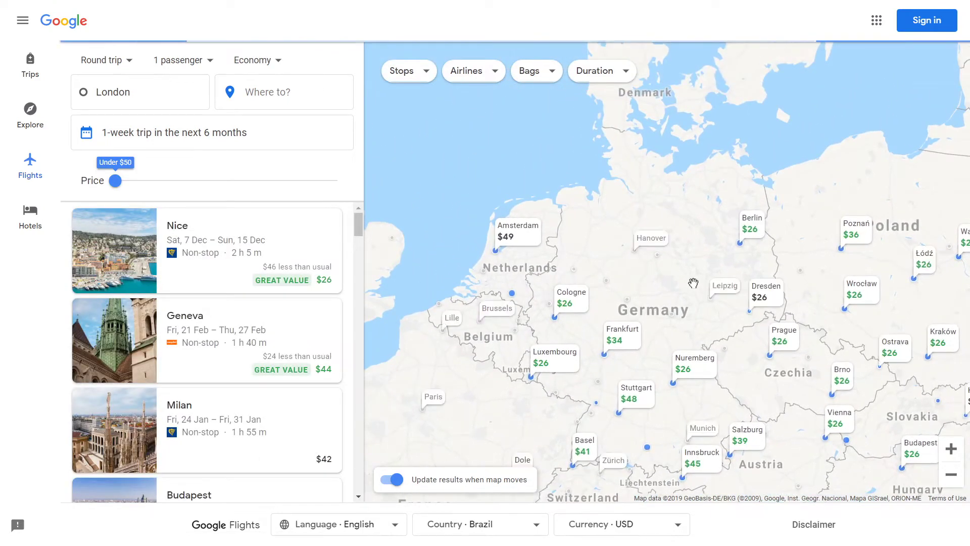
scroll(646, 477, "down", 3)
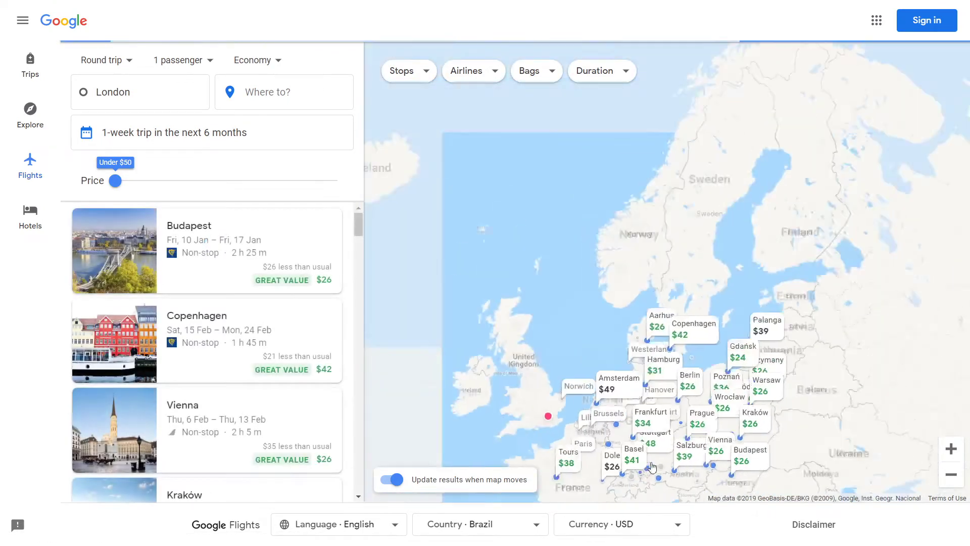
left_click_drag(856, 439, 854, 331)
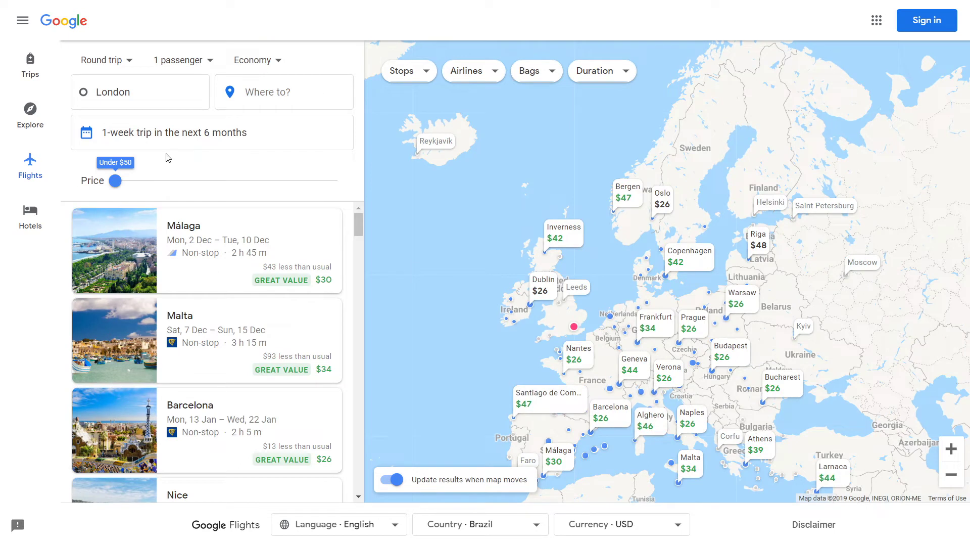
Change the explore search to one-way trips and pan the map toward Scandinavia.
left_click(112, 67)
left_click(112, 86)
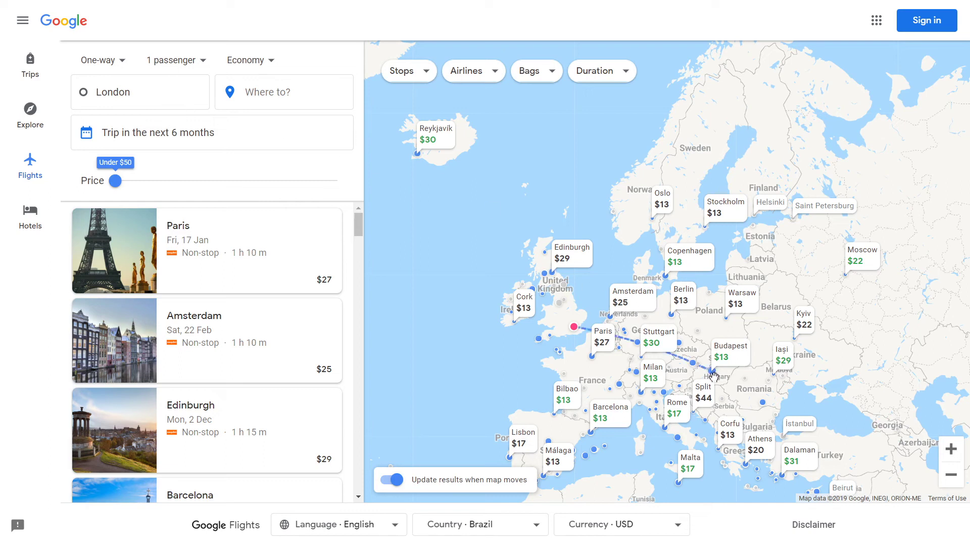
scroll(712, 387, "up", 1)
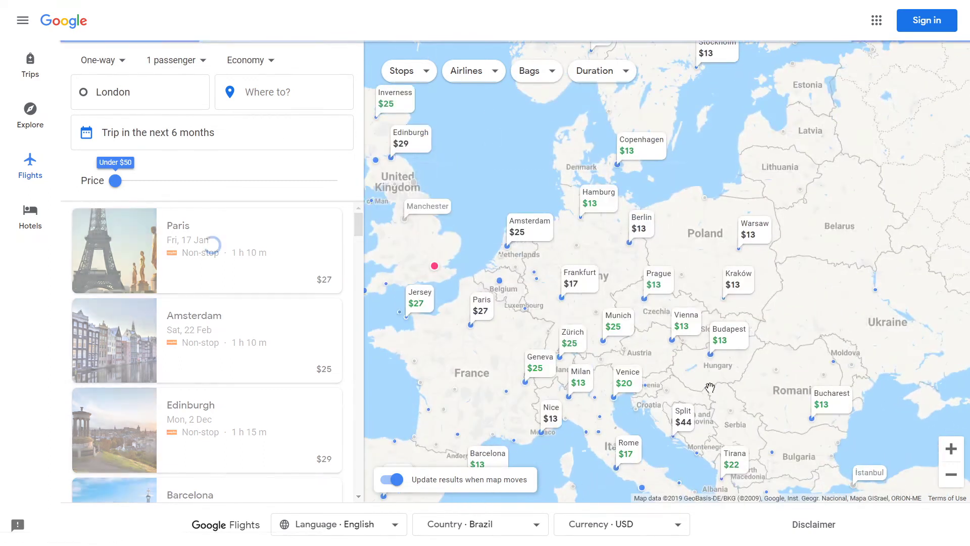
left_click_drag(765, 137, 643, 333)
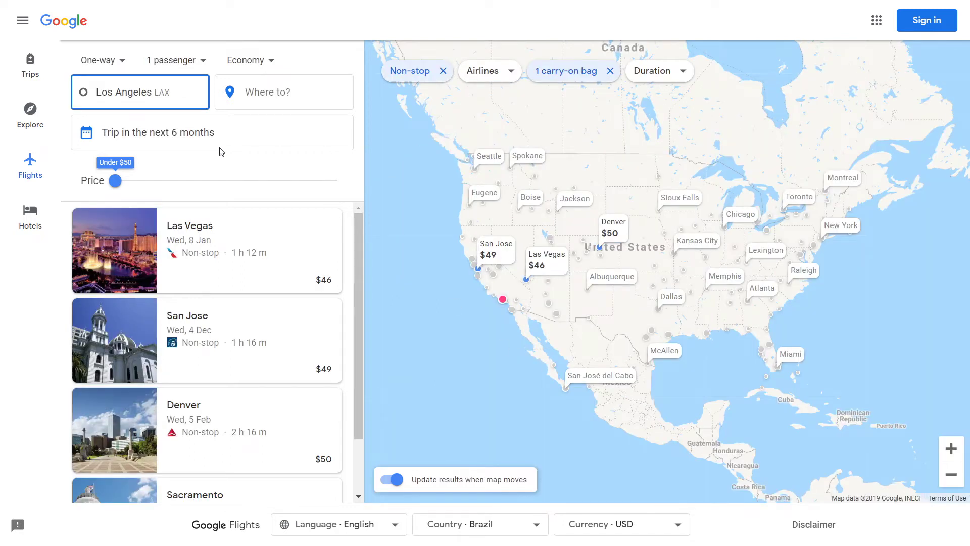
Remove the non-stop filter and raise the price limit to under $150.
left_click(443, 71)
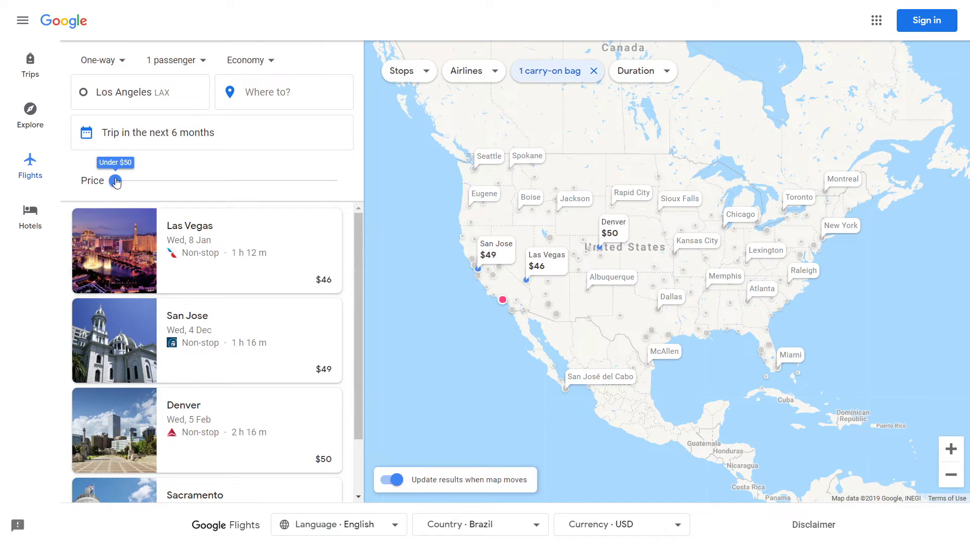
left_click_drag(121, 182, 122, 183)
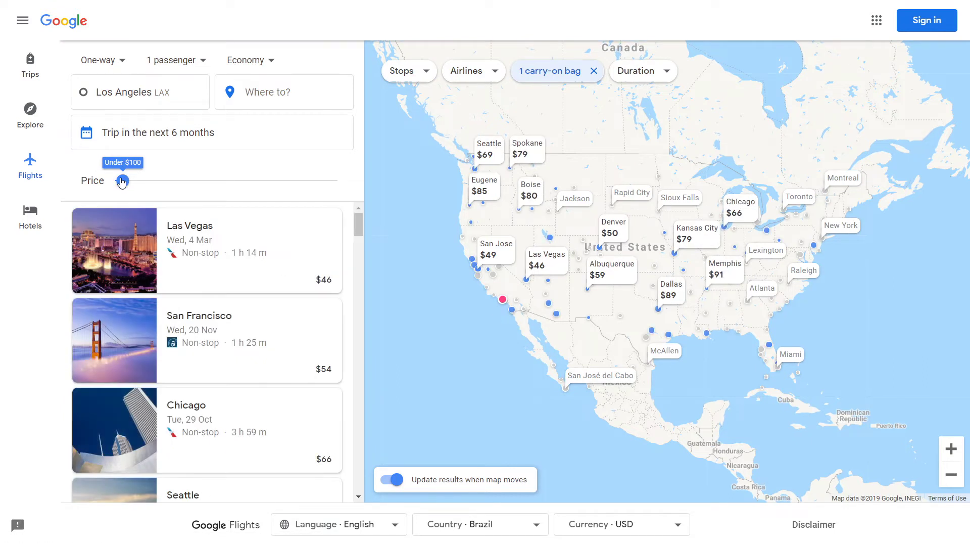
mouse_move(814, 246)
left_click_drag(125, 185, 134, 185)
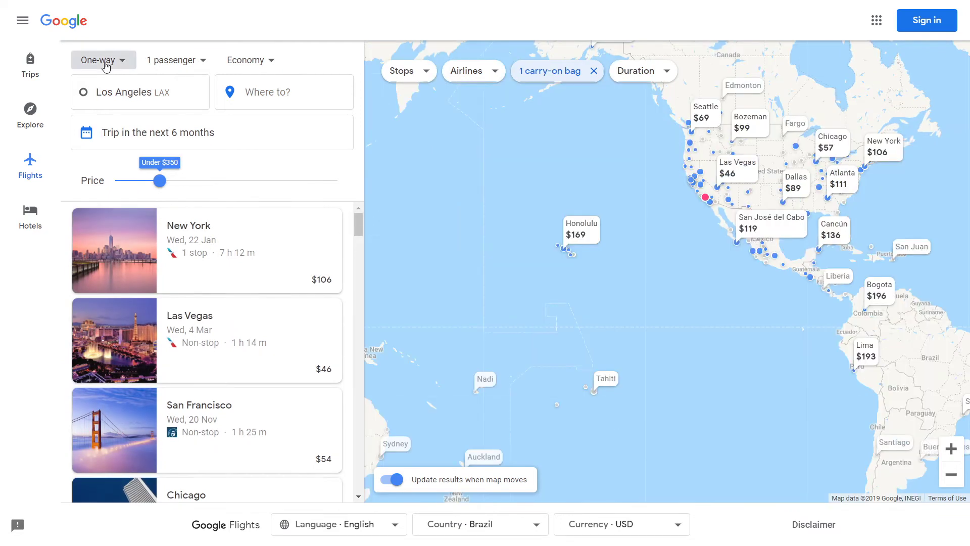
Switch back to round trips, raise the limit to under $800, and view the Pacific.
left_click(101, 61)
left_click(104, 66)
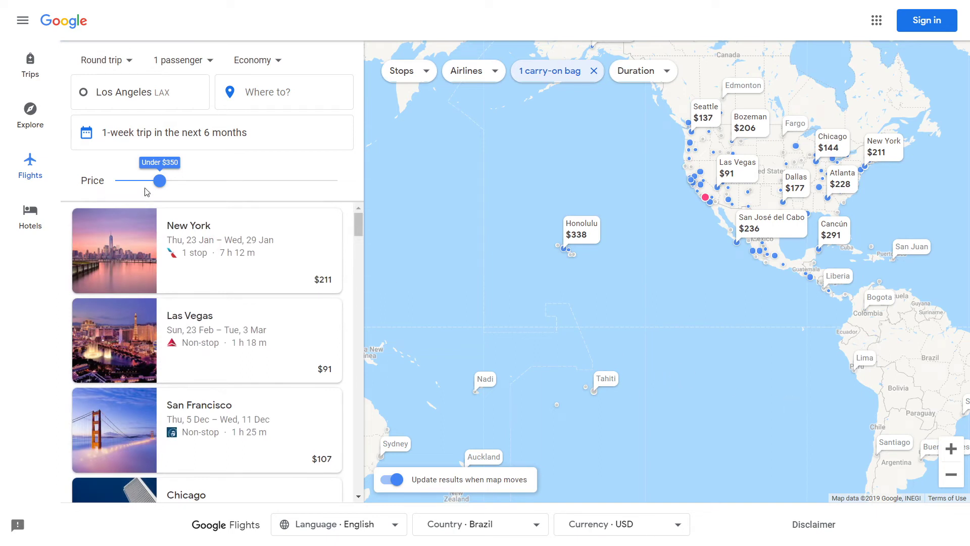
left_click_drag(162, 183, 182, 181)
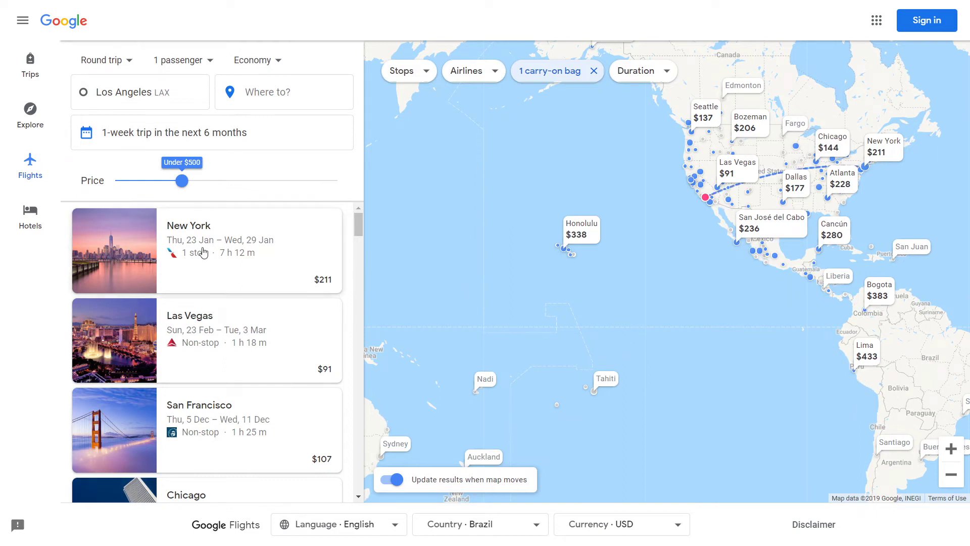
left_click_drag(182, 184, 226, 181)
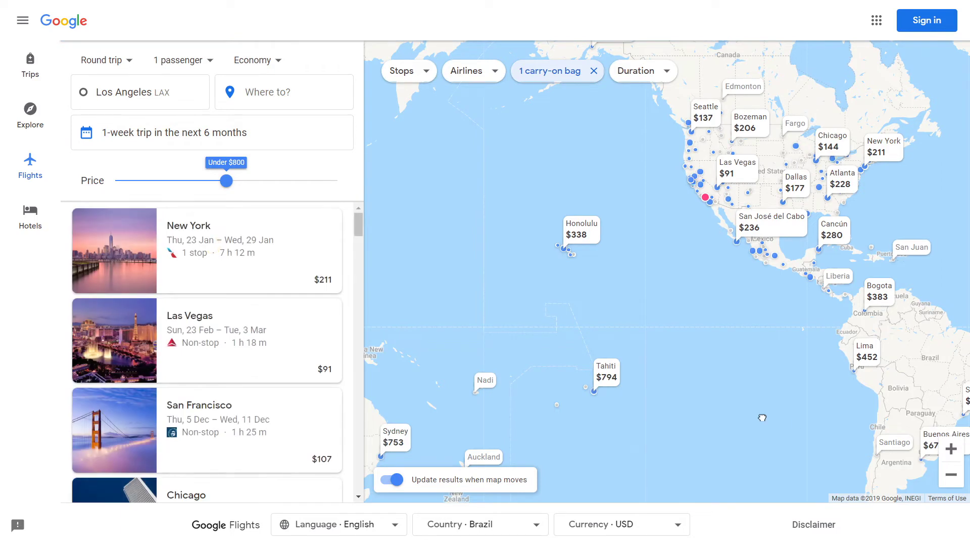
left_click_drag(474, 401, 789, 427)
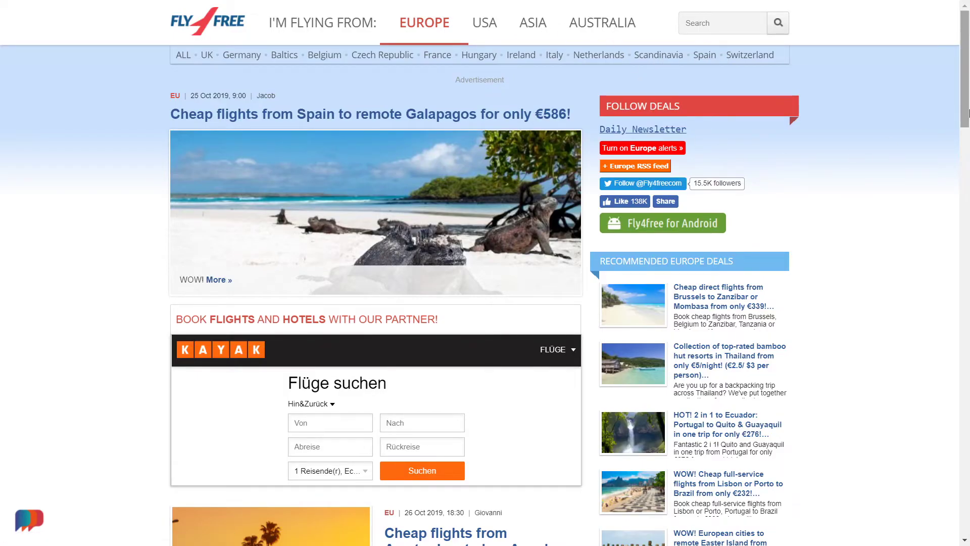
Scroll down the Fly4Free Europe deals list.
left_click_drag(968, 107, 968, 376)
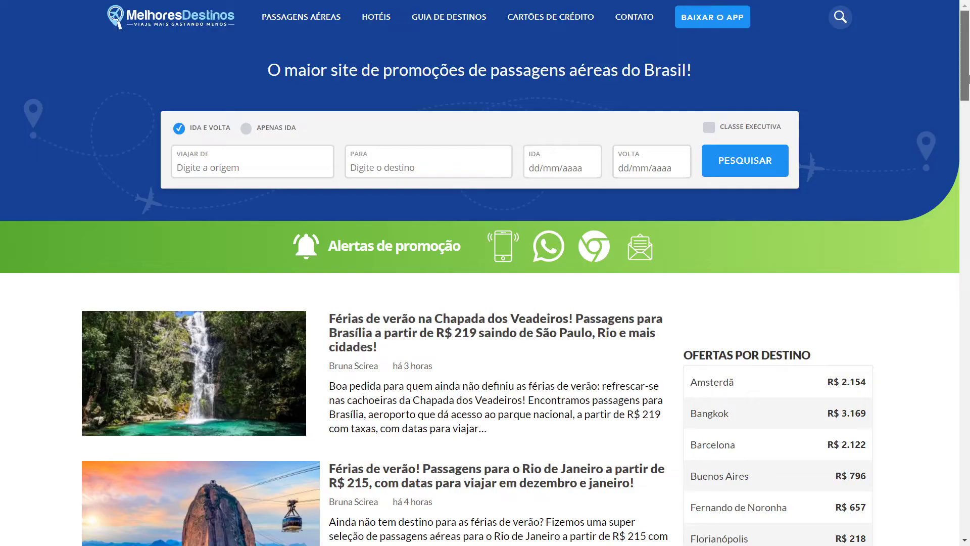
Scroll through Melhores Destinos' deal articles and the Ofertas por destino price list.
left_click_drag(968, 78, 969, 127)
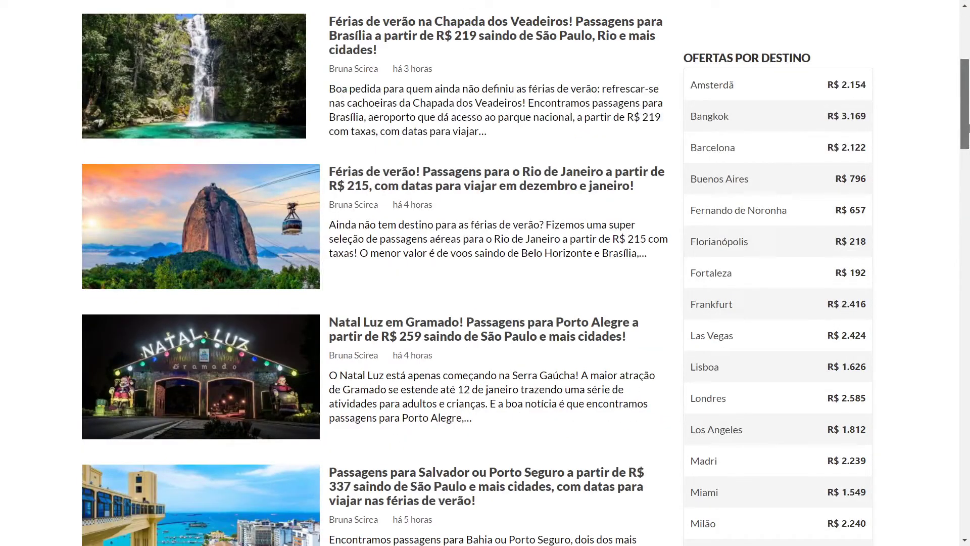
left_click_drag(968, 128, 968, 260)
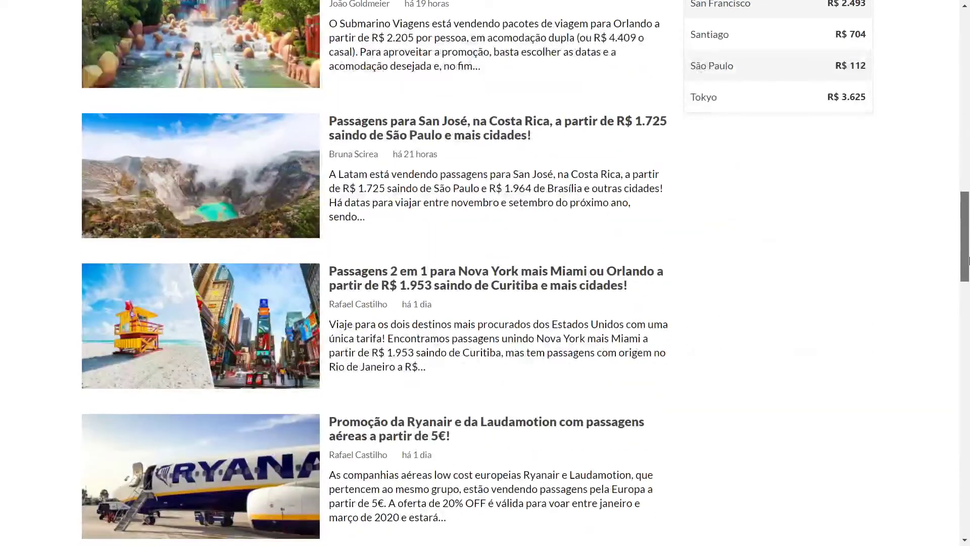
left_click_drag(969, 260, 968, 261)
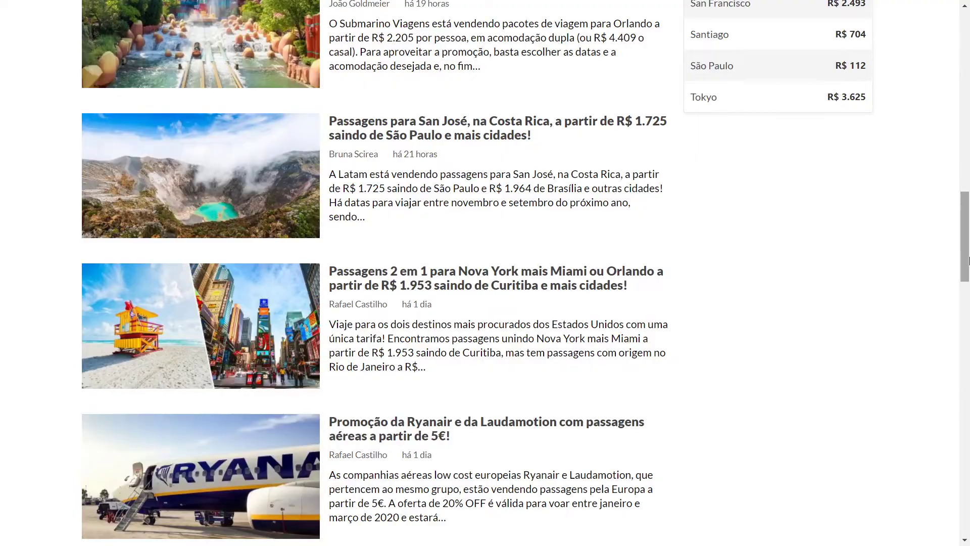